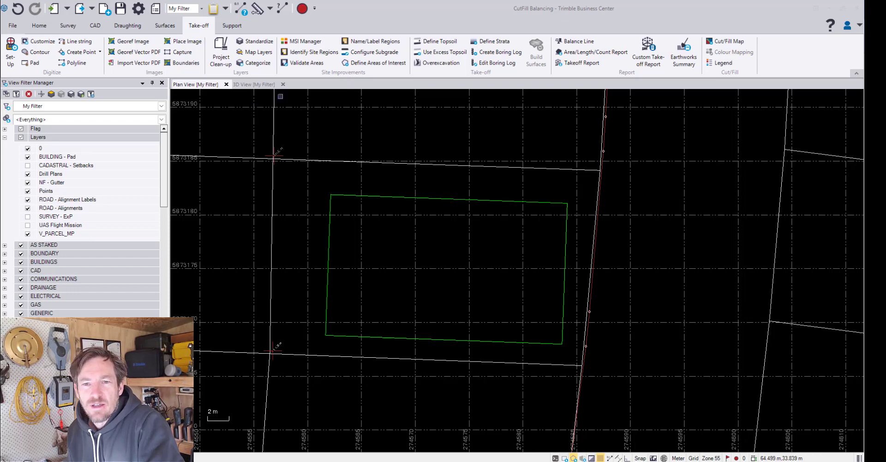
Examine the surveyed site outline and the green building pad in the 3D view
{"action": "left_click", "coordinate": [254, 85]}
{"action": "scroll", "coordinate": [338, 139], "scroll_direction": "down", "scroll_amount": 5}
{"action": "middle_click_drag", "start_coordinate": [370, 167], "coordinate": [408, 233]}
{"action": "scroll", "coordinate": [410, 235], "scroll_direction": "down", "scroll_amount": 4}
{"action": "scroll", "coordinate": [410, 235], "scroll_direction": "down", "scroll_amount": 2}
{"action": "right_click_drag", "start_coordinate": [409, 236], "coordinate": [415, 265]}
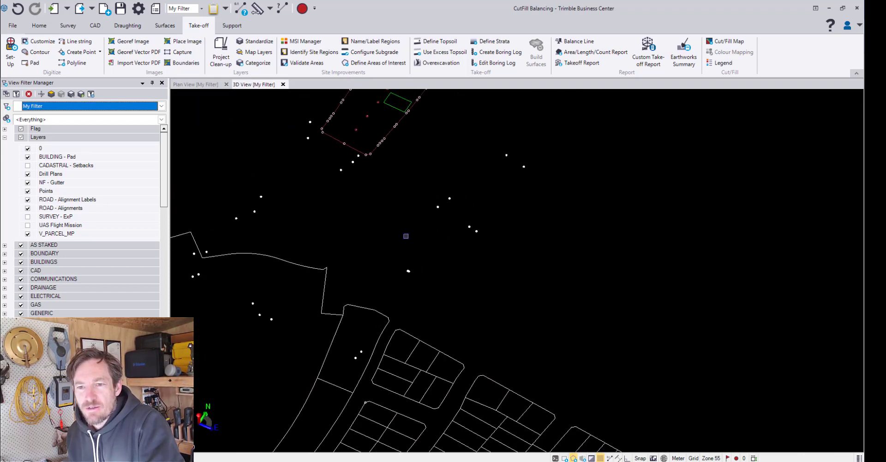
{"action": "middle_click_drag", "start_coordinate": [389, 131], "coordinate": [379, 217]}
{"action": "scroll", "coordinate": [359, 191], "scroll_direction": "up", "scroll_amount": 4}
{"action": "scroll", "coordinate": [359, 191], "scroll_direction": "up", "scroll_amount": 1}
{"action": "middle_click_drag", "start_coordinate": [359, 191], "coordinate": [400, 239]}
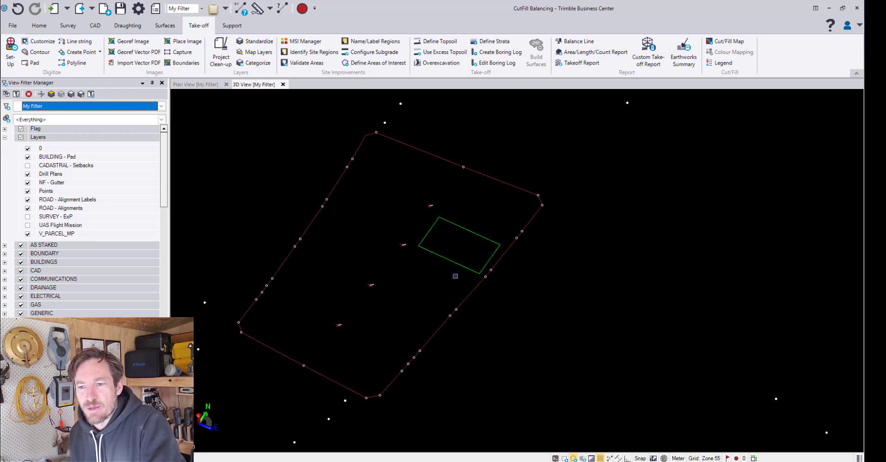
{"action": "right_click_drag", "start_coordinate": [462, 255], "coordinate": [497, 260]}
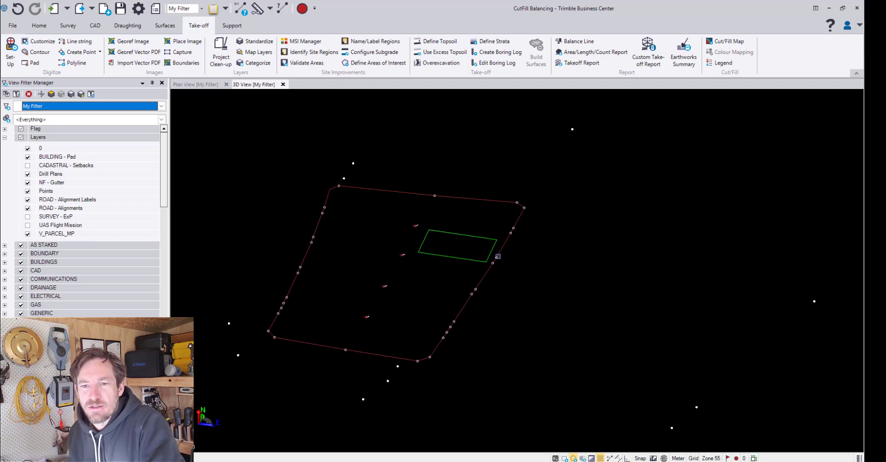
Examine the building pad and the surrounding parcels and survey points in the plan view
{"action": "left_click", "coordinate": [194, 87]}
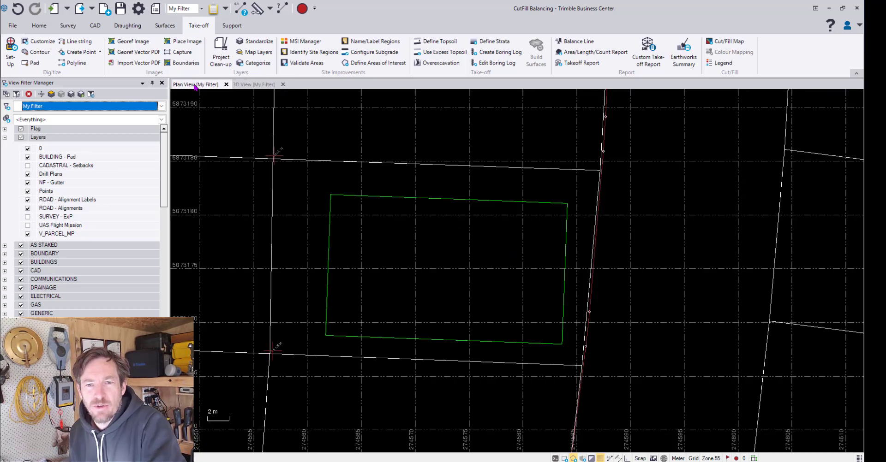
{"action": "scroll", "coordinate": [512, 272], "scroll_direction": "down", "scroll_amount": 3}
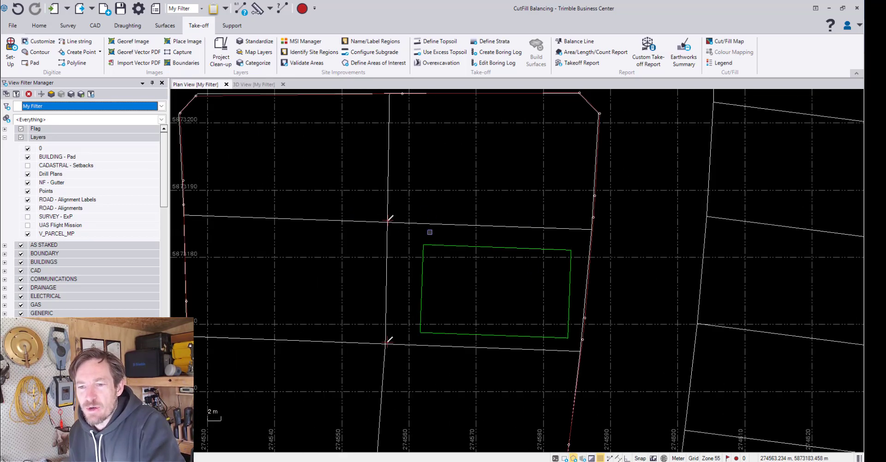
{"action": "scroll", "coordinate": [427, 233], "scroll_direction": "down", "scroll_amount": 3}
{"action": "scroll", "coordinate": [430, 327], "scroll_direction": "down", "scroll_amount": 3}
{"action": "middle_click_drag", "start_coordinate": [438, 336], "coordinate": [439, 194]}
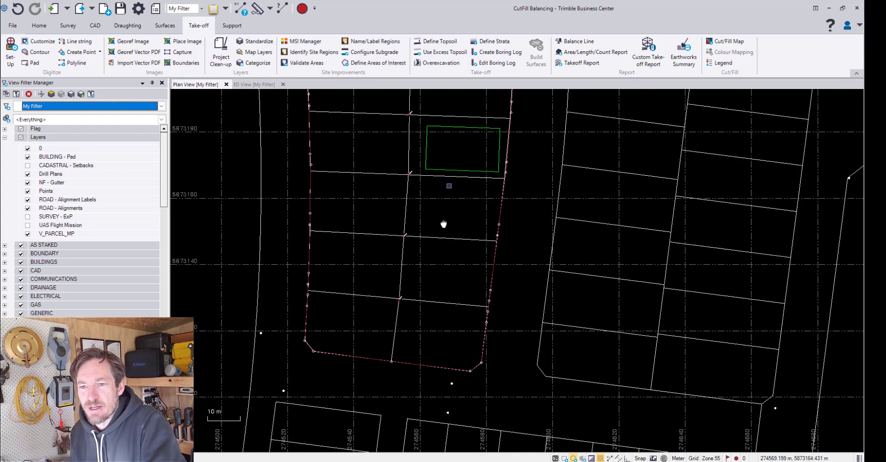
{"action": "scroll", "coordinate": [447, 225], "scroll_direction": "up", "scroll_amount": 5}
{"action": "middle_click_drag", "start_coordinate": [425, 285], "coordinate": [440, 273]}
{"action": "scroll", "coordinate": [450, 255], "scroll_direction": "down", "scroll_amount": 1}
{"action": "scroll", "coordinate": [441, 254], "scroll_direction": "down", "scroll_amount": 1}
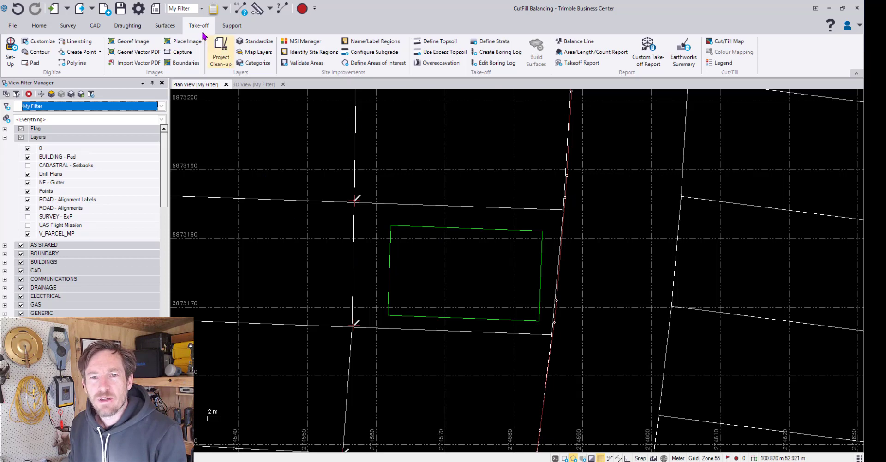
Categorise the GENERIC - Edge and GENERIC - Spot Height layers as Original for the take-off
{"action": "left_click", "coordinate": [263, 65]}
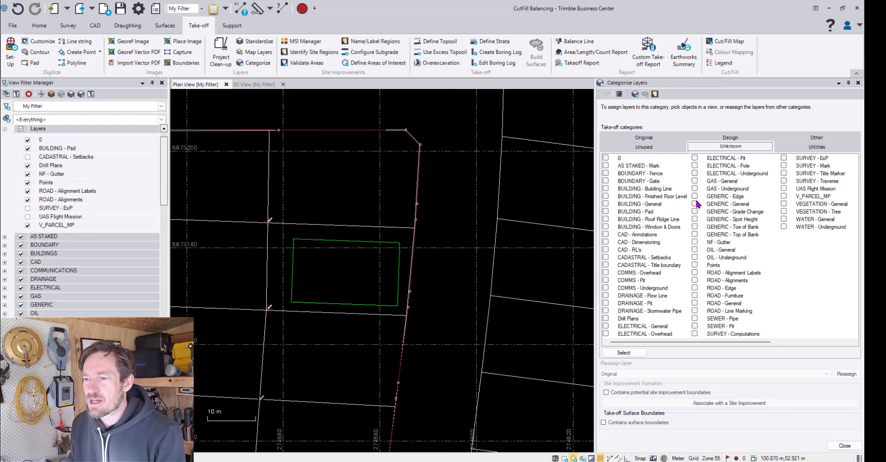
{"action": "left_click", "coordinate": [694, 197]}
{"action": "left_click", "coordinate": [695, 219]}
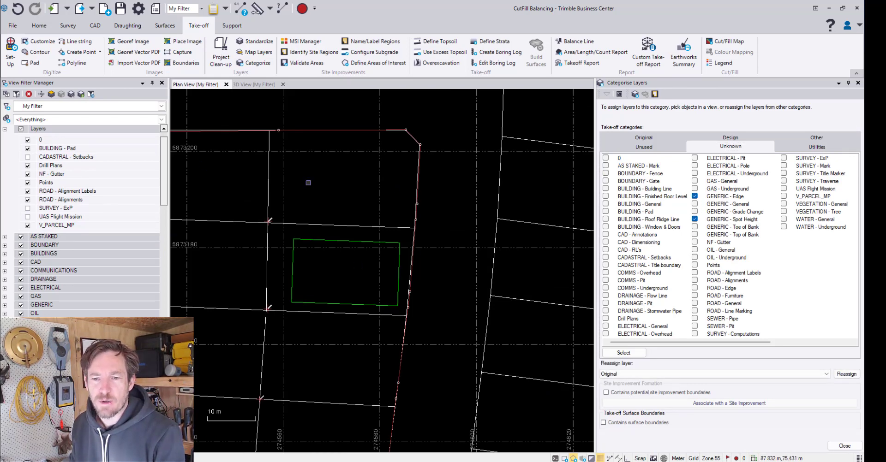
{"action": "left_click", "coordinate": [686, 374]}
{"action": "left_click", "coordinate": [686, 381]}
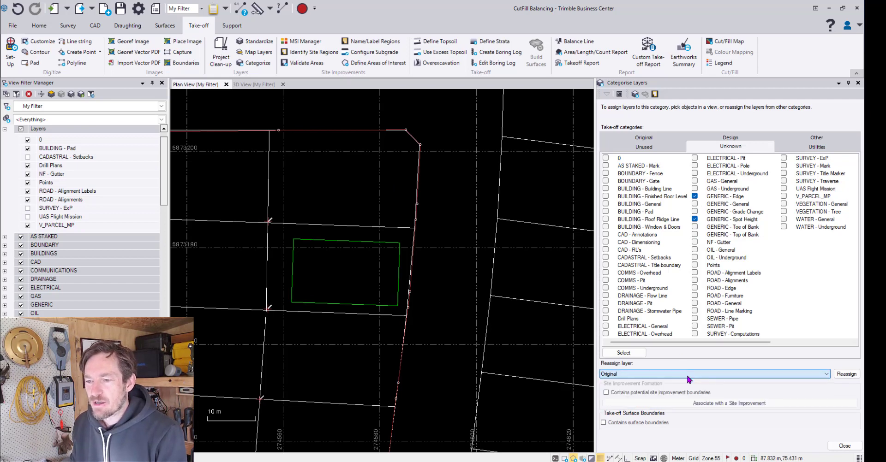
{"action": "left_click", "coordinate": [629, 377]}
{"action": "left_click", "coordinate": [631, 379]}
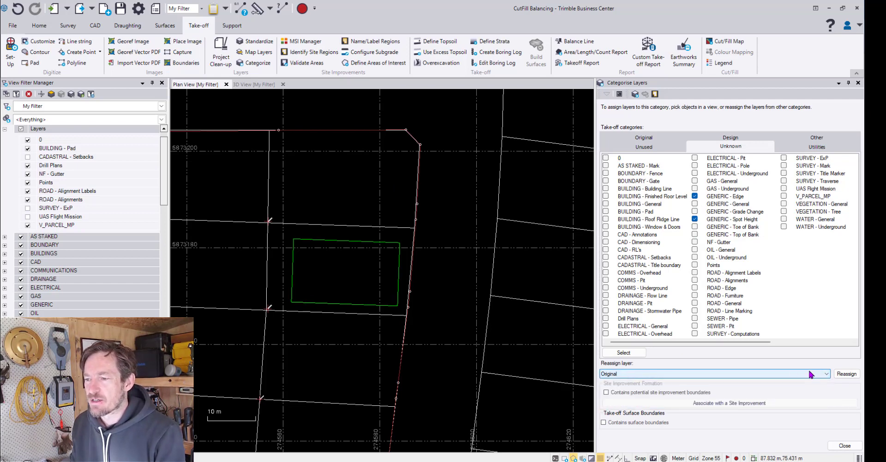
{"action": "left_click", "coordinate": [848, 374]}
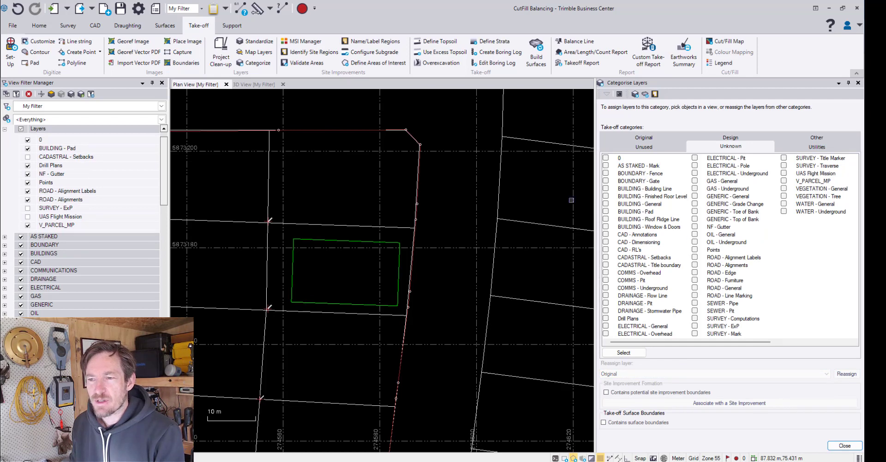
Reassign the BUILDING - Pad layer to the Design category and finish categorising the layers
{"action": "left_click", "coordinate": [605, 212]}
{"action": "left_click", "coordinate": [669, 374]}
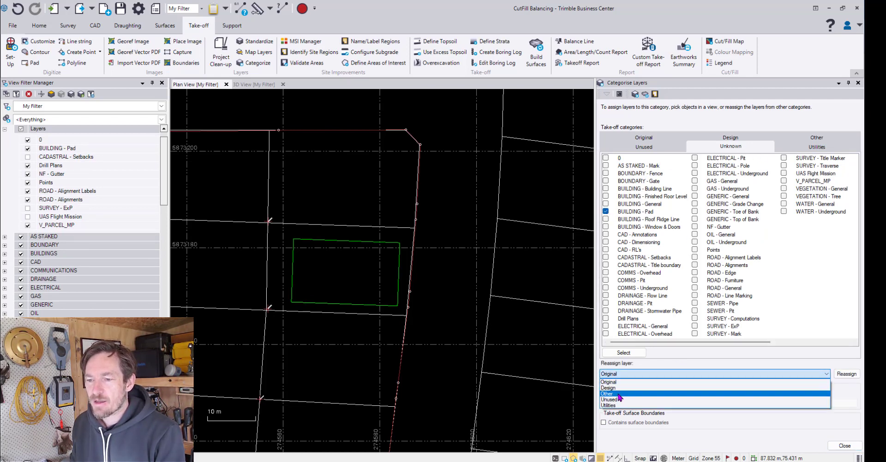
{"action": "left_click", "coordinate": [612, 388]}
{"action": "left_click", "coordinate": [846, 375]}
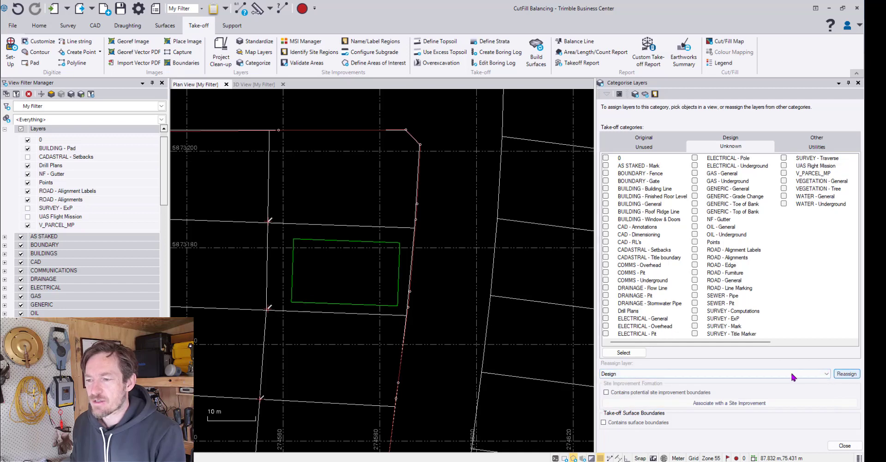
{"action": "left_click", "coordinate": [845, 445]}
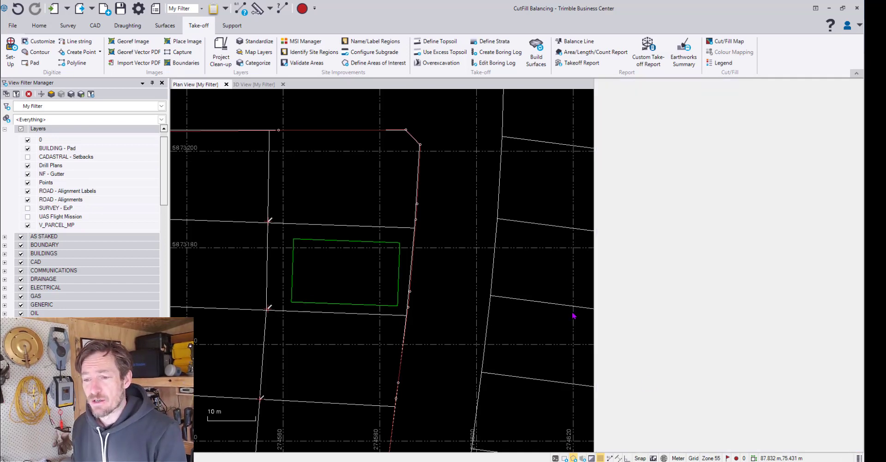
Inspect the site in plan, and the shaded ground and building pad surfaces in 3D
{"action": "scroll", "coordinate": [513, 266], "scroll_direction": "up", "scroll_amount": 3}
{"action": "scroll", "coordinate": [594, 264], "scroll_direction": "down", "scroll_amount": 2}
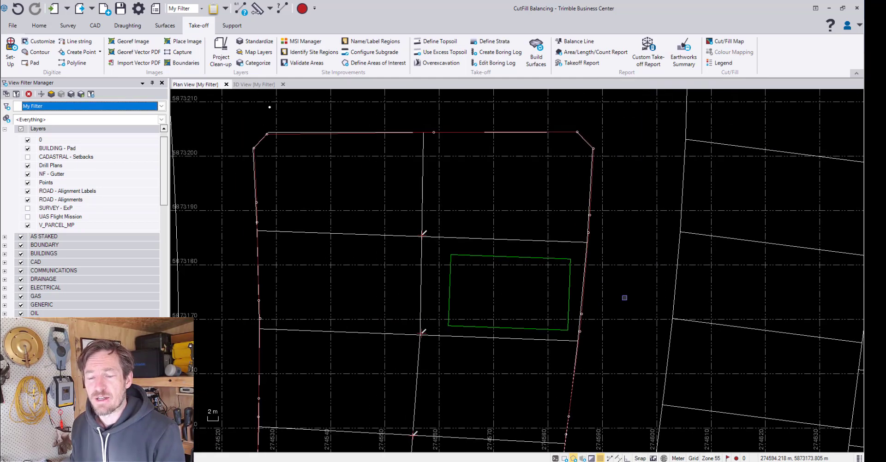
{"action": "middle_click_drag", "start_coordinate": [376, 238], "coordinate": [352, 248]}
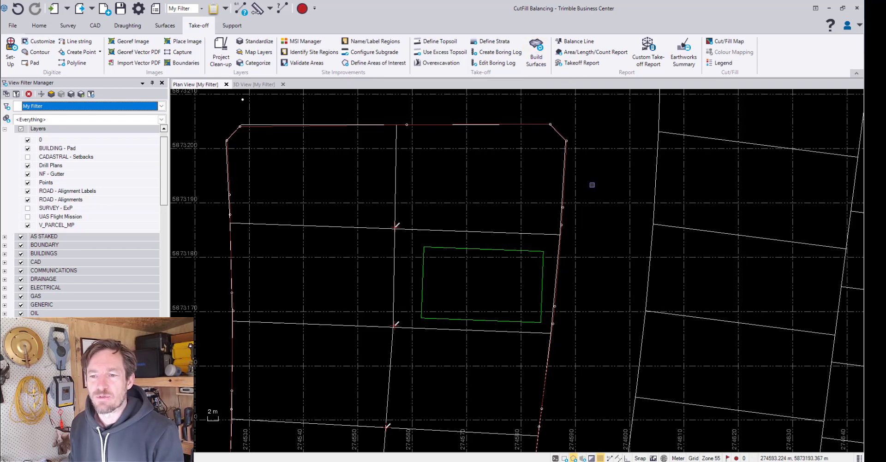
{"action": "left_click", "coordinate": [255, 84]}
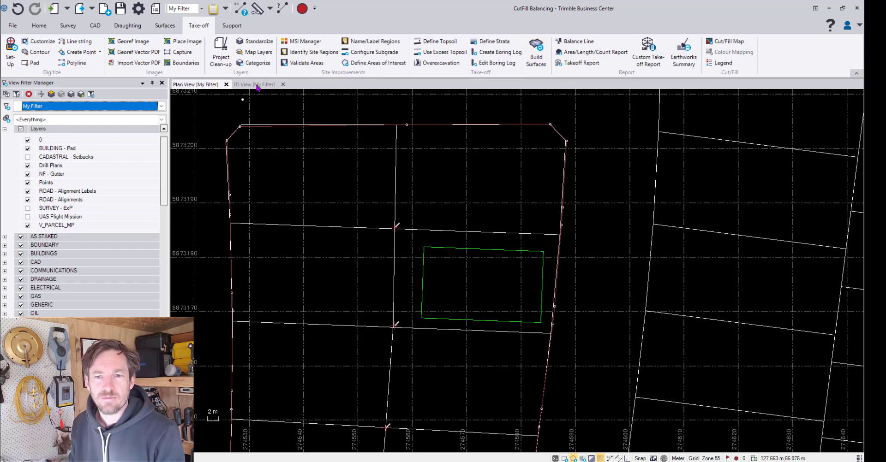
{"action": "scroll", "coordinate": [427, 242], "scroll_direction": "up", "scroll_amount": 3}
{"action": "right_click_drag", "start_coordinate": [428, 241], "coordinate": [398, 223]}
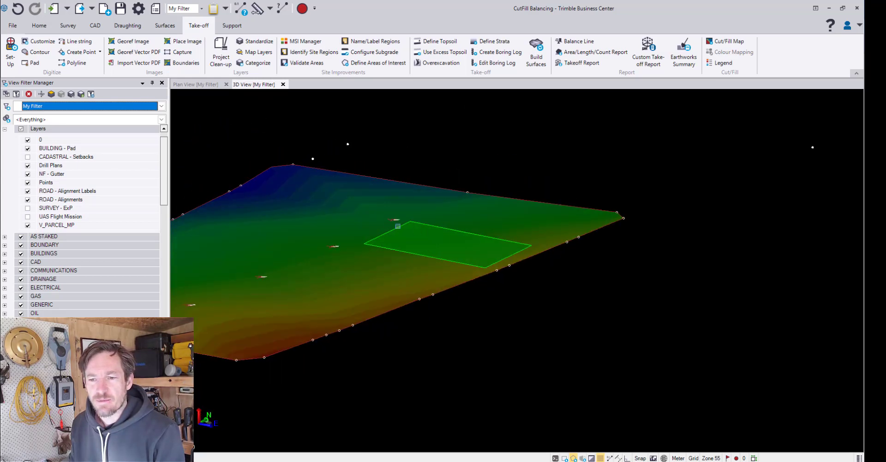
{"action": "scroll", "coordinate": [419, 244], "scroll_direction": "up", "scroll_amount": 5}
{"action": "middle_click_drag", "start_coordinate": [435, 242], "coordinate": [510, 241]}
{"action": "scroll", "coordinate": [510, 241], "scroll_direction": "down", "scroll_amount": 6}
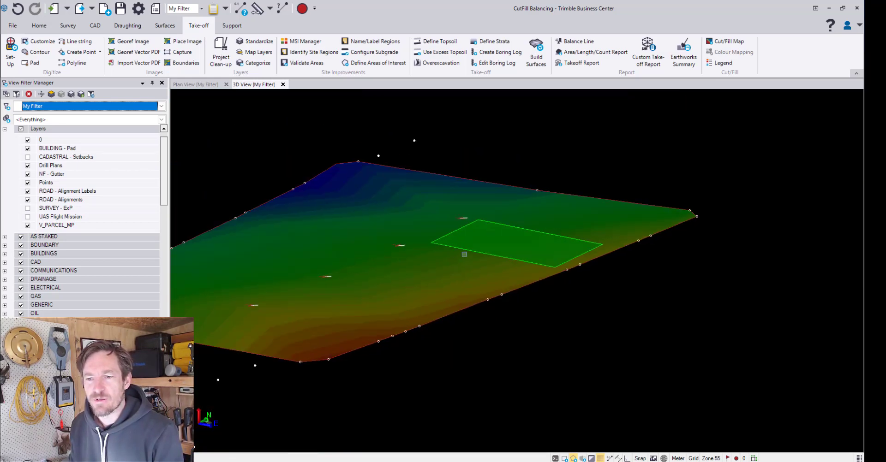
Select the Finished design and Original ground surfaces together and set their plan view shading to By elevation
{"action": "mouse_move", "coordinate": [463, 257]}
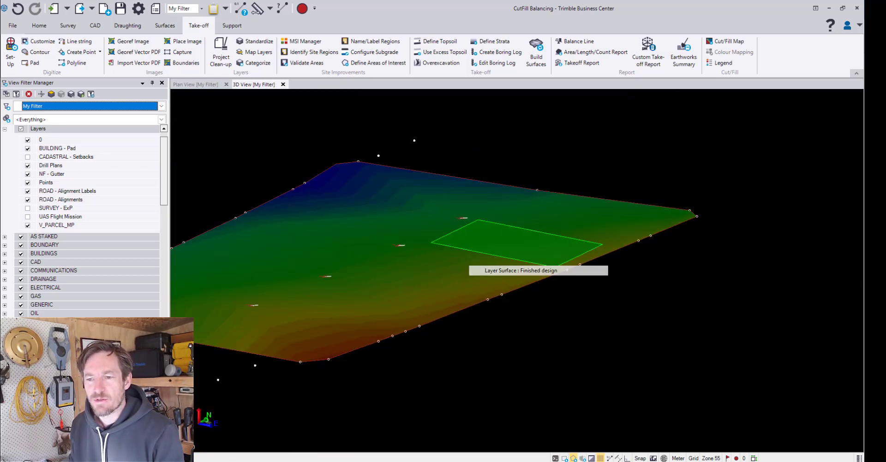
{"action": "left_click", "coordinate": [493, 270]}
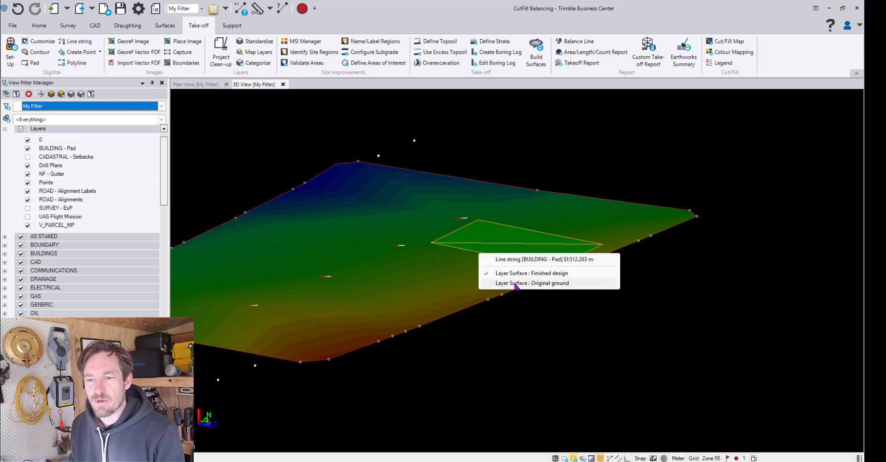
{"action": "left_click", "coordinate": [491, 283]}
{"action": "left_click", "coordinate": [99, 447]}
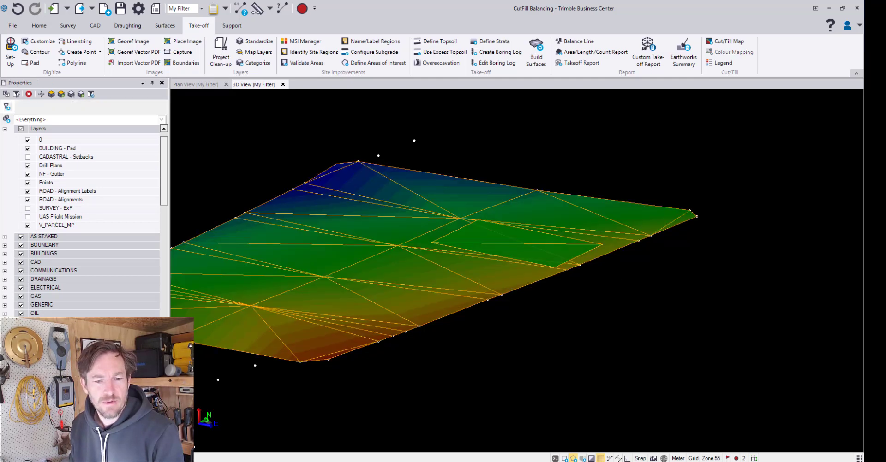
{"action": "scroll", "coordinate": [108, 302], "scroll_direction": "down", "scroll_amount": 3}
{"action": "left_click", "coordinate": [111, 264]}
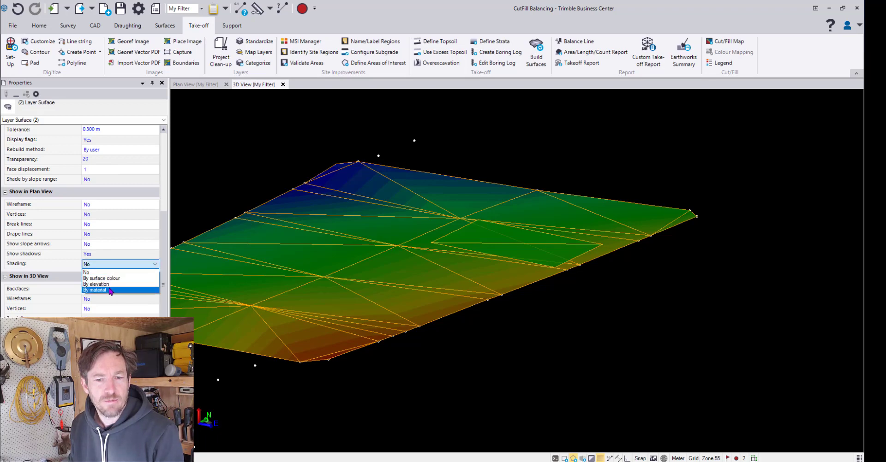
{"action": "left_click", "coordinate": [111, 285]}
Examine the elevation-shaded surfaces around the building pad in the plan view with nothing selected
{"action": "left_click", "coordinate": [192, 84]}
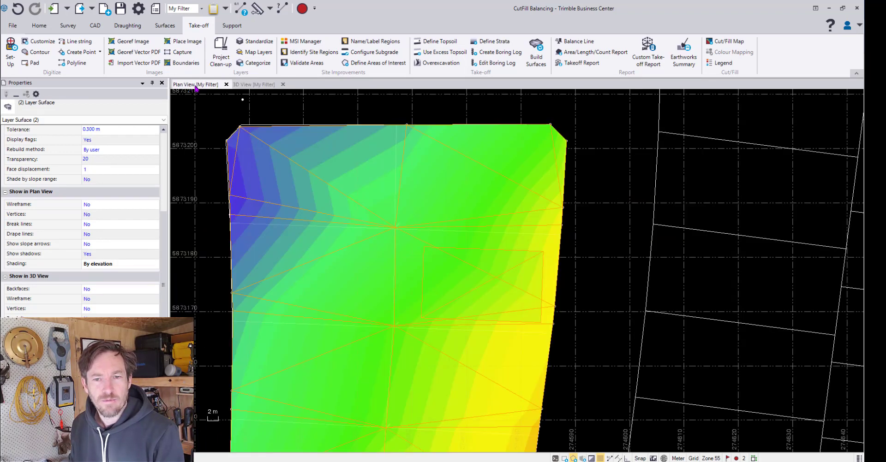
{"action": "left_click", "coordinate": [587, 261]}
{"action": "scroll", "coordinate": [479, 247], "scroll_direction": "up", "scroll_amount": 2}
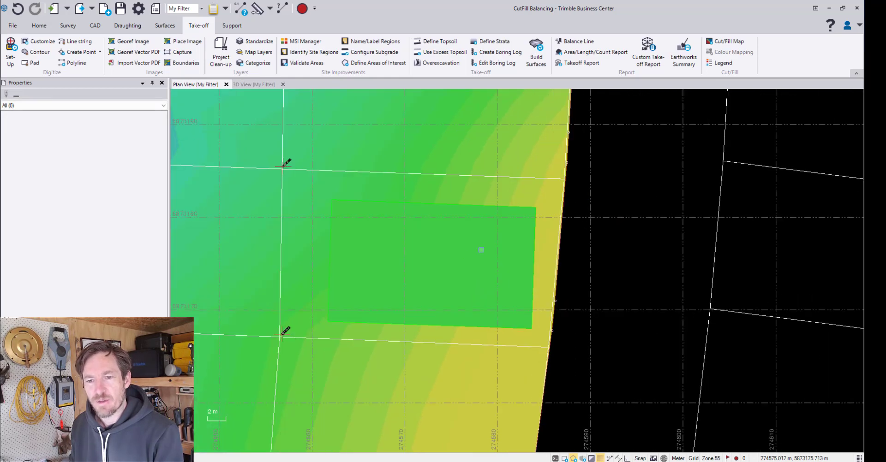
{"action": "middle_click_drag", "start_coordinate": [480, 249], "coordinate": [499, 320]}
{"action": "scroll", "coordinate": [501, 278], "scroll_direction": "down", "scroll_amount": 3}
{"action": "middle_click_drag", "start_coordinate": [431, 290], "coordinate": [428, 224]}
{"action": "scroll", "coordinate": [503, 247], "scroll_direction": "up", "scroll_amount": 2}
{"action": "middle_click_drag", "start_coordinate": [502, 246], "coordinate": [451, 238]}
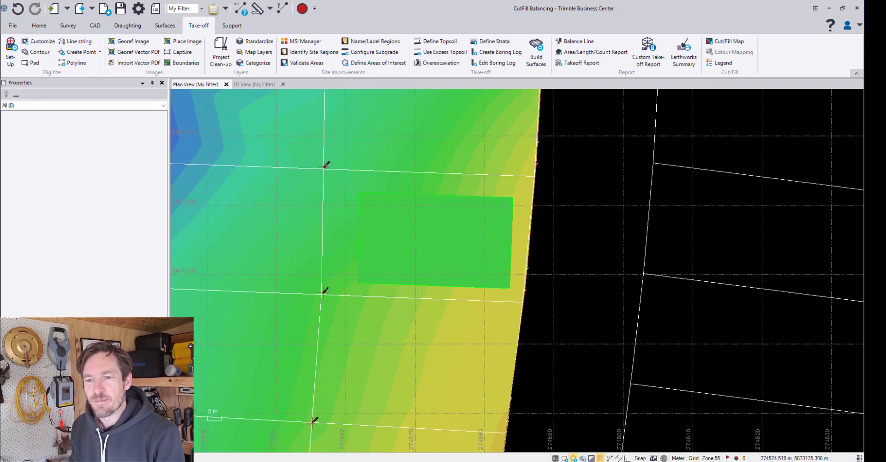
{"action": "scroll", "coordinate": [435, 203], "scroll_direction": "up", "scroll_amount": 1}
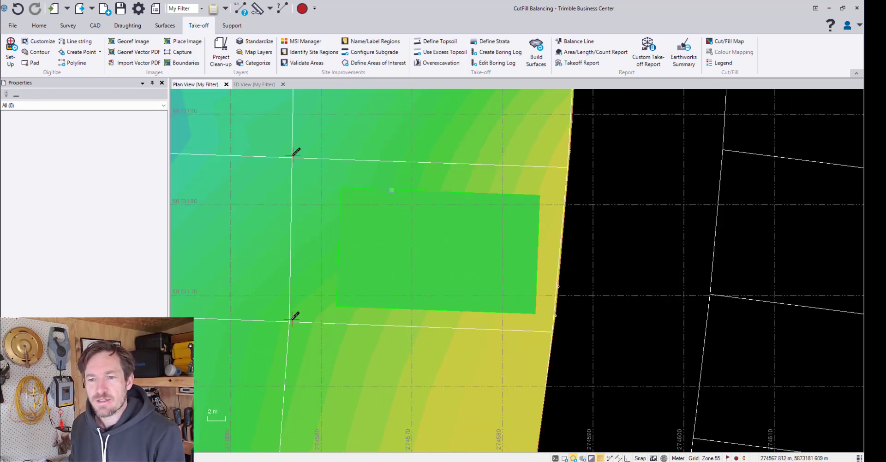
Start a surface tie from the building pad's line string and name it BUILDING - Ties
{"action": "left_click", "coordinate": [391, 189]}
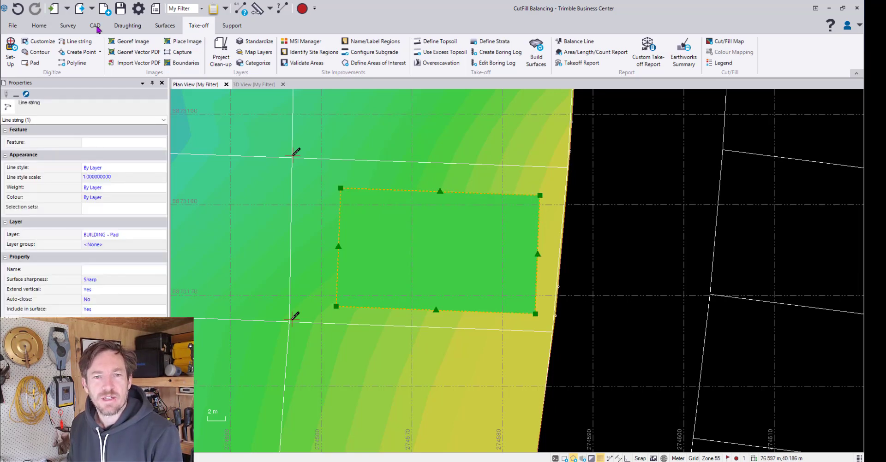
{"action": "left_click", "coordinate": [165, 26]}
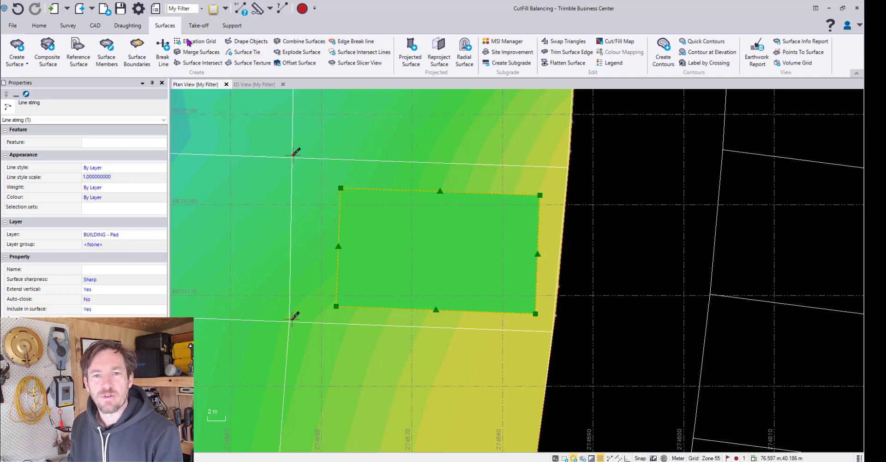
{"action": "left_click", "coordinate": [246, 53]}
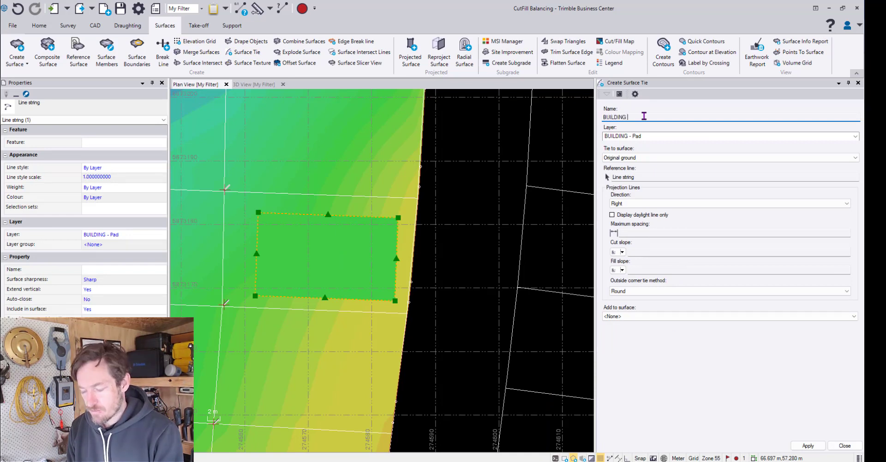
{"action": "type", "text": "s"}
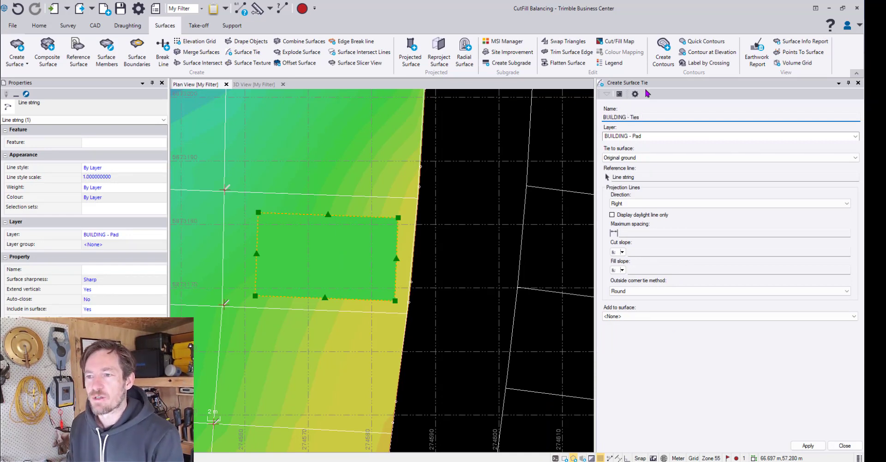
Tie the building pad's line string to the Original ground surface with a maximum projection line spacing of 1.000
{"action": "left_click", "coordinate": [639, 158]}
{"action": "left_click", "coordinate": [640, 160]}
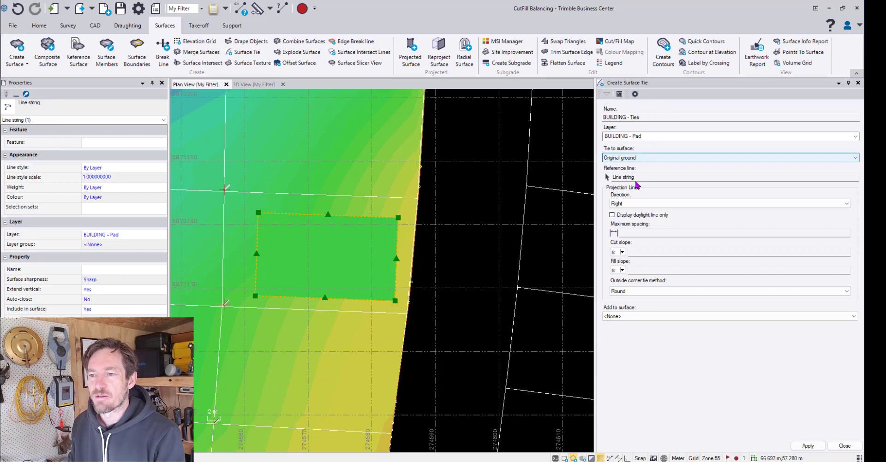
{"action": "left_click", "coordinate": [640, 180]}
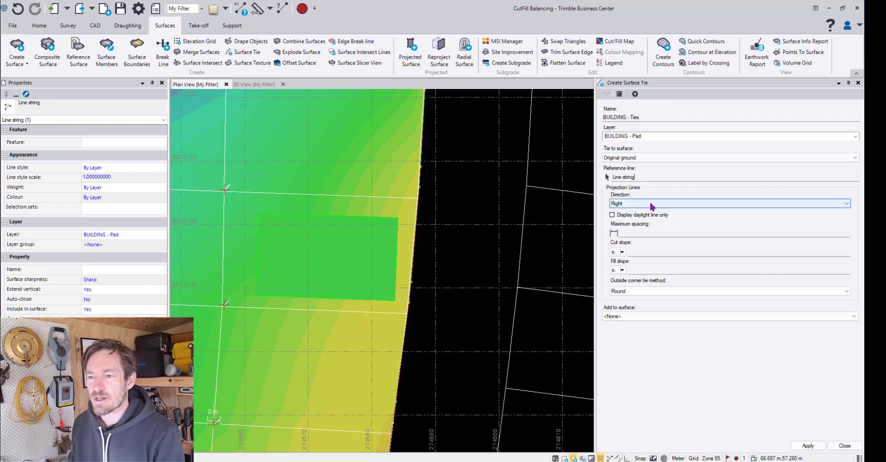
{"action": "left_click", "coordinate": [637, 232]}
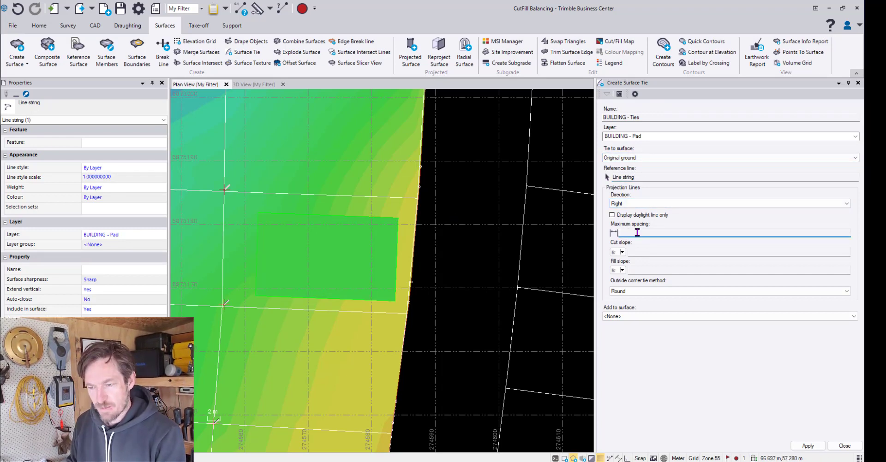
{"action": "type", "text": "1"}
{"action": "key", "text": "Tab"}
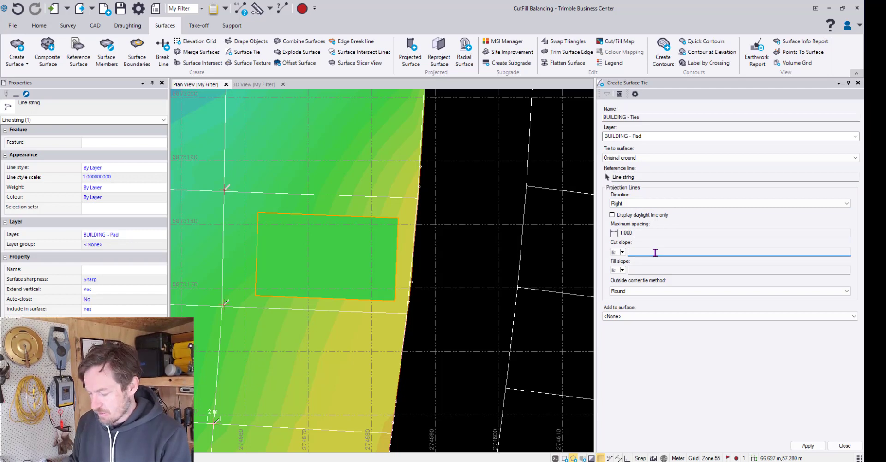
Set the cut slope to 1:1.50 and the fill slope to 1:2.00, and create the surface tie
{"action": "key", "text": "Tab"}
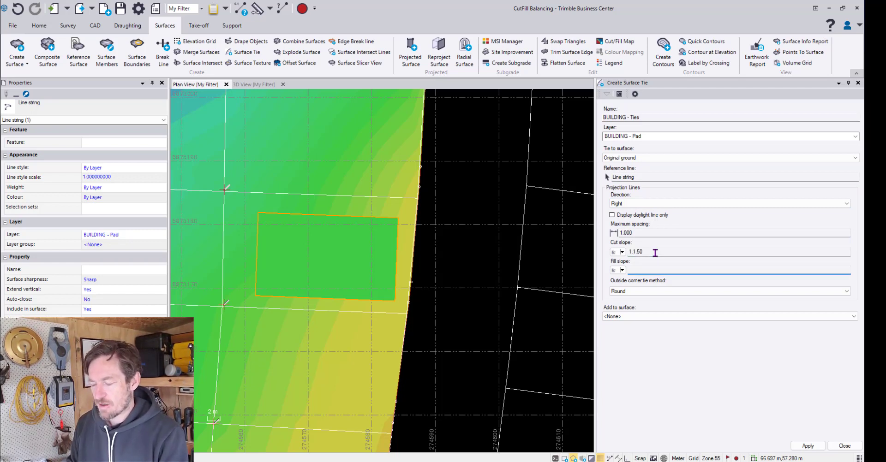
{"action": "type", "text": "2"}
{"action": "key", "text": "Tab"}
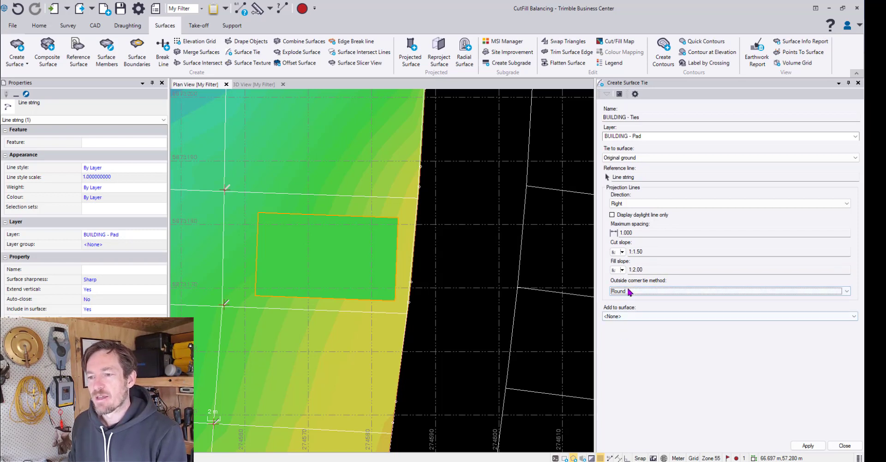
{"action": "left_click", "coordinate": [622, 270]}
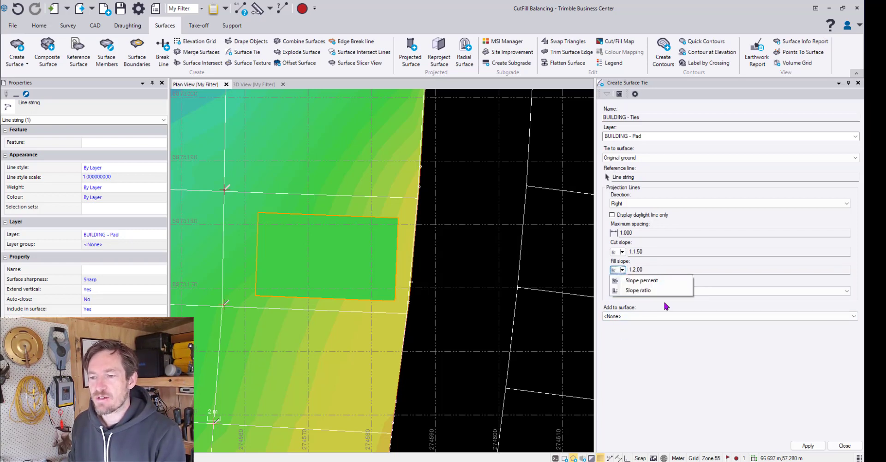
{"action": "left_click", "coordinate": [676, 381]}
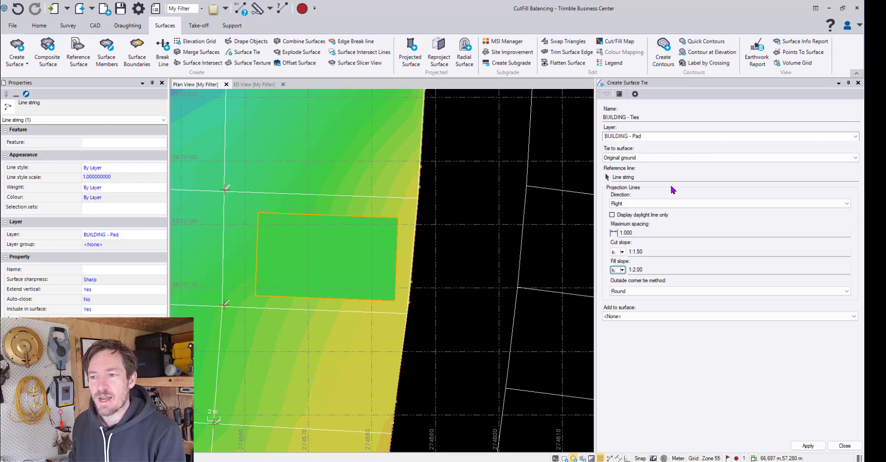
{"action": "left_click", "coordinate": [809, 445]}
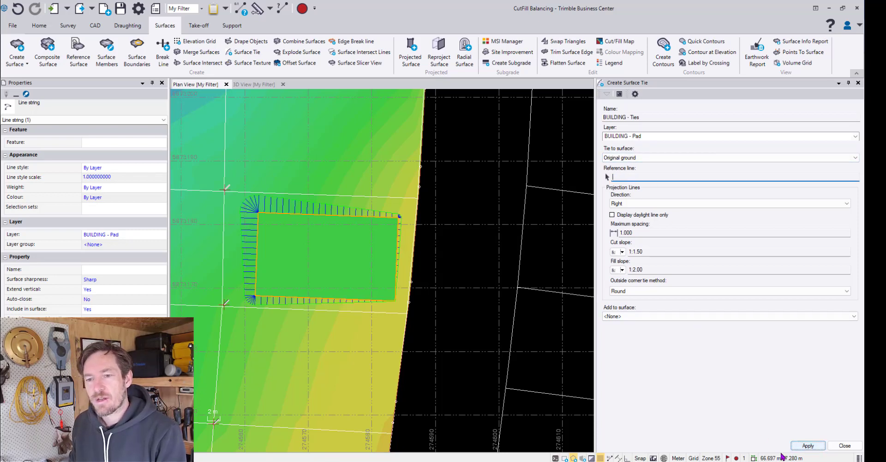
{"action": "left_click", "coordinate": [857, 448]}
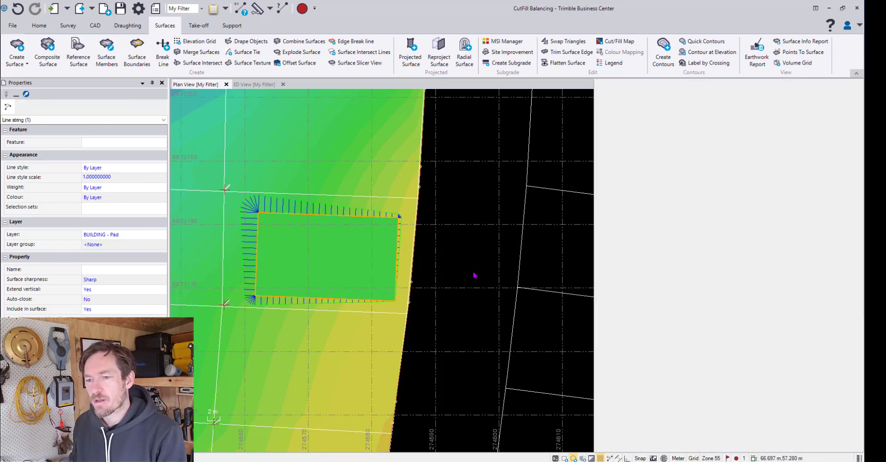
Inspect the pad's ties in plan and 3D, and check which layers are in the Design take-off category
{"action": "scroll", "coordinate": [475, 259], "scroll_direction": "up", "scroll_amount": 3}
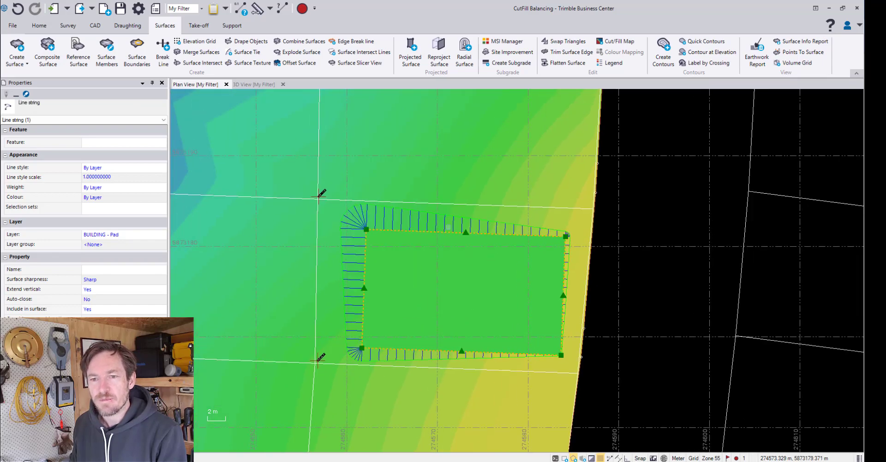
{"action": "left_click", "coordinate": [252, 86]}
{"action": "scroll", "coordinate": [455, 236], "scroll_direction": "up", "scroll_amount": 3}
{"action": "left_click_drag", "start_coordinate": [445, 245], "coordinate": [373, 162]}
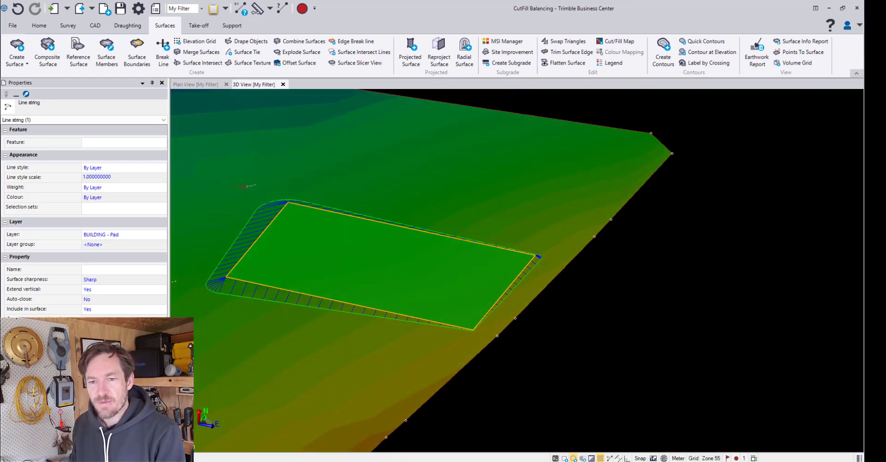
{"action": "left_click", "coordinate": [199, 26]}
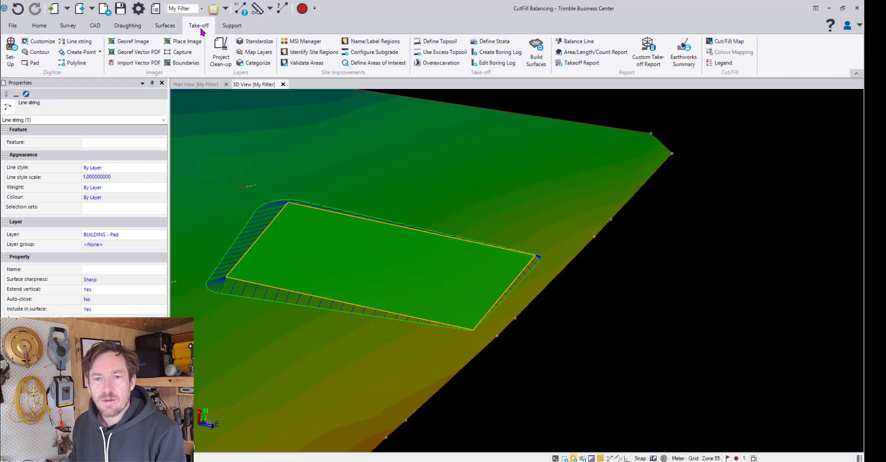
{"action": "left_click", "coordinate": [257, 63]}
{"action": "left_click", "coordinate": [724, 149]}
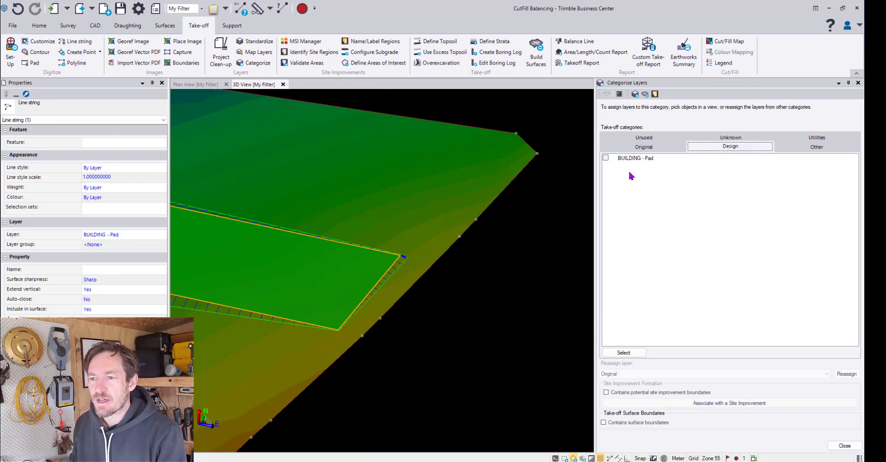
{"action": "scroll", "coordinate": [422, 226], "scroll_direction": "down", "scroll_amount": 3}
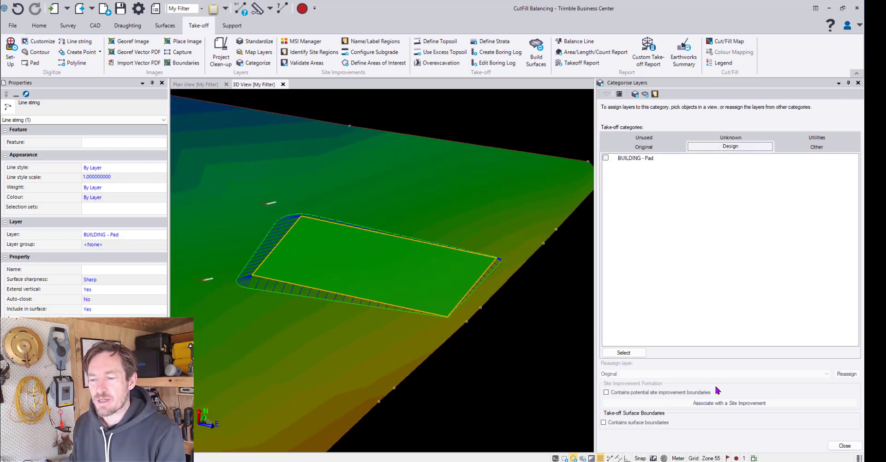
{"action": "left_click", "coordinate": [845, 446]}
Build the take-off surfaces with the pad's ties included and inspect the resulting design around the pad in 3D
{"action": "left_click_drag", "start_coordinate": [472, 235], "coordinate": [508, 292]}
{"action": "left_click_drag", "start_coordinate": [474, 252], "coordinate": [475, 252]}
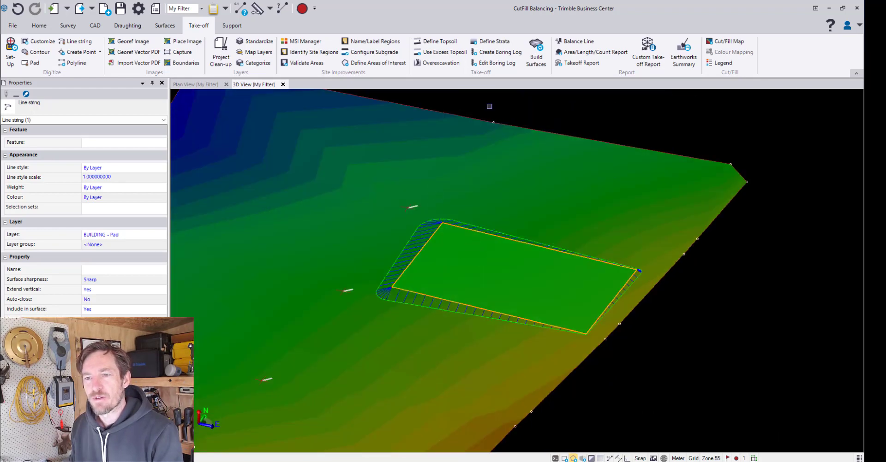
{"action": "left_click", "coordinate": [536, 49]}
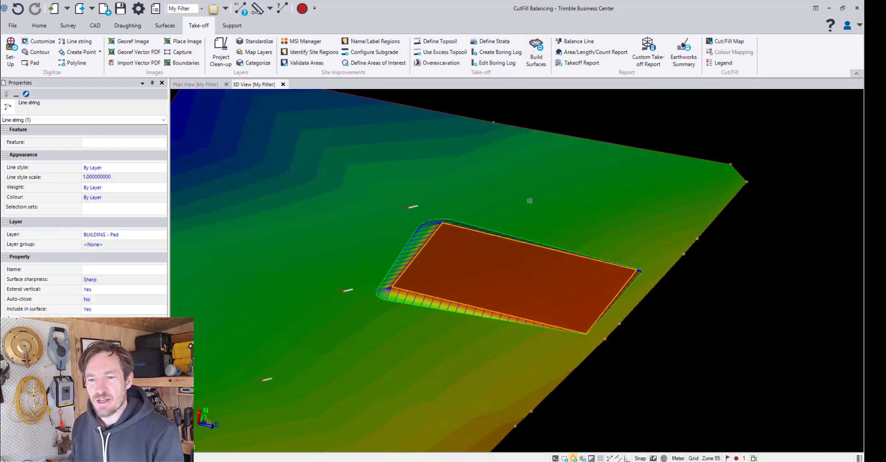
{"action": "scroll", "coordinate": [439, 258], "scroll_direction": "up", "scroll_amount": 5}
{"action": "left_click_drag", "start_coordinate": [456, 257], "coordinate": [495, 267]}
{"action": "scroll", "coordinate": [485, 254], "scroll_direction": "down", "scroll_amount": 3}
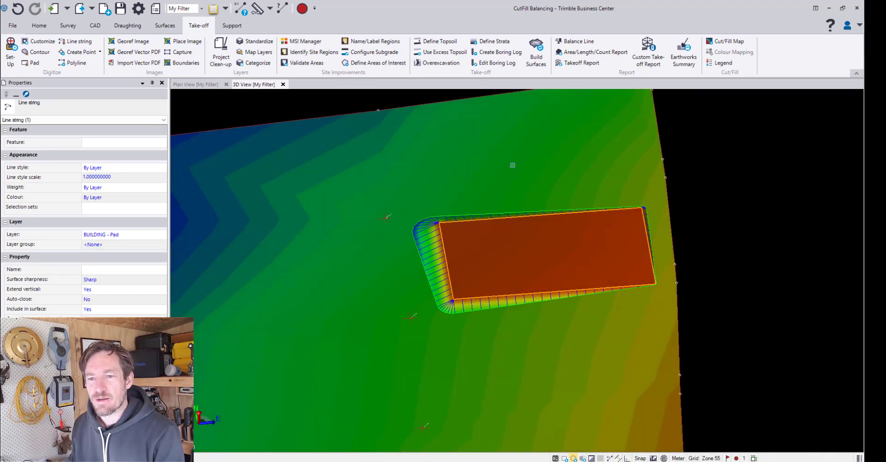
Analyze the earthworks balance over the entire site with zero borrow and waste, and copy the required elevation adjustment
{"action": "left_click", "coordinate": [193, 85]}
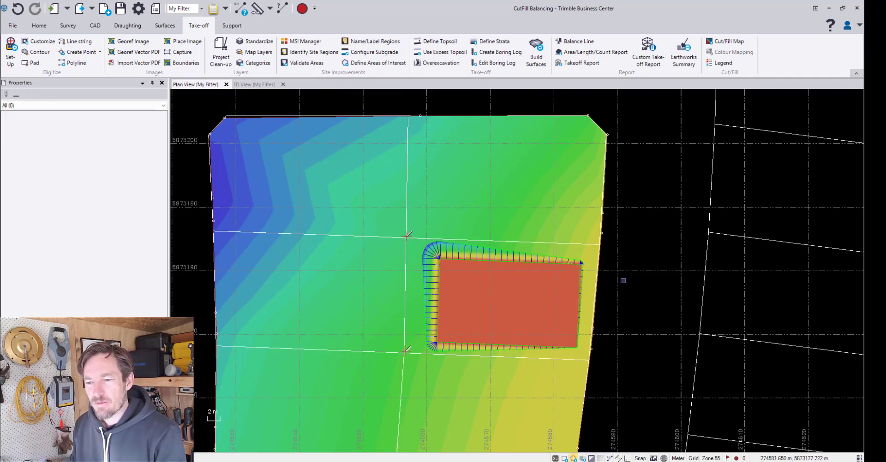
{"action": "scroll", "coordinate": [623, 281], "scroll_direction": "up", "scroll_amount": 1}
{"action": "middle_click_drag", "start_coordinate": [612, 257], "coordinate": [604, 213]}
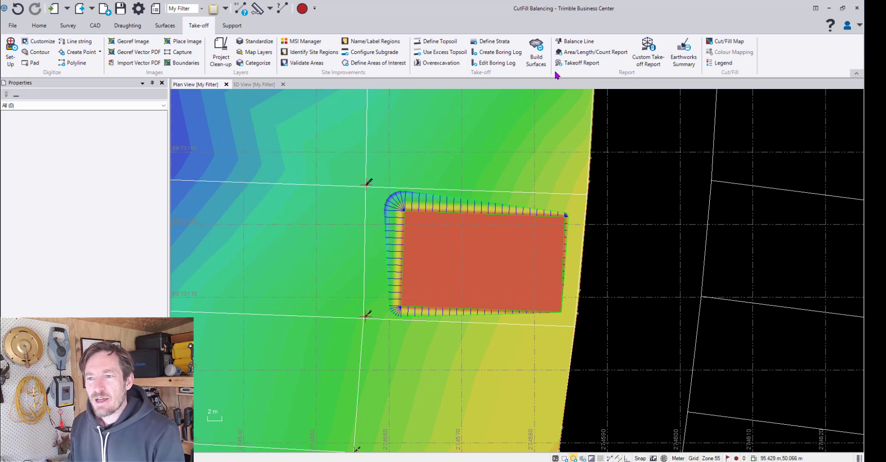
{"action": "left_click", "coordinate": [575, 44]}
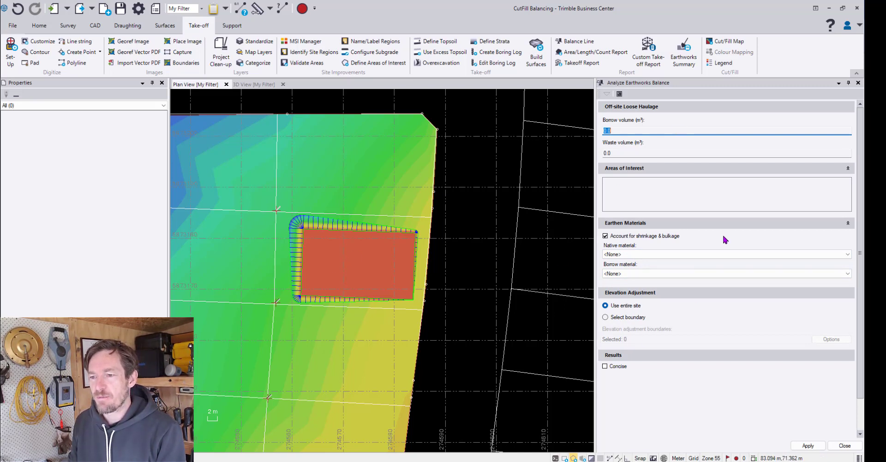
{"action": "left_click", "coordinate": [815, 448]}
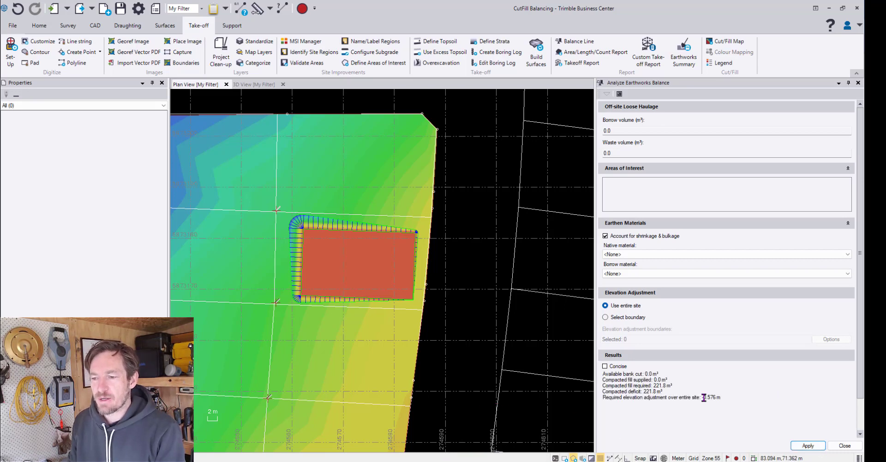
{"action": "scroll", "coordinate": [294, 240], "scroll_direction": "up", "scroll_amount": 3}
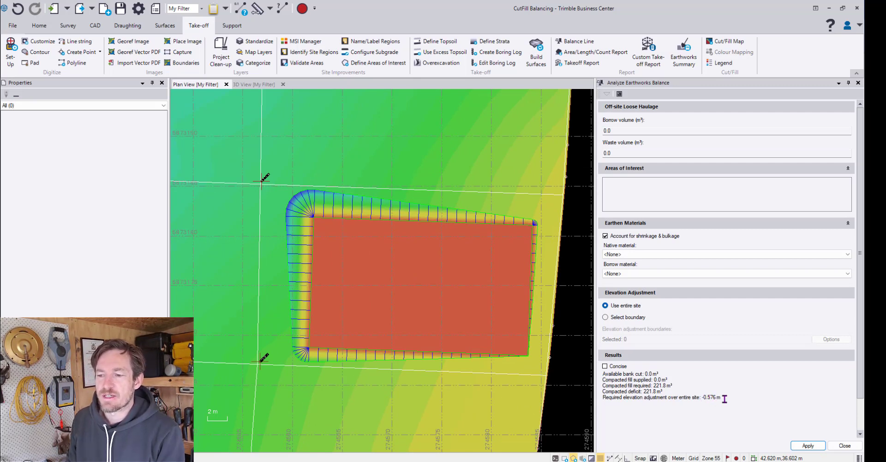
{"action": "left_click_drag", "start_coordinate": [702, 397], "coordinate": [712, 398]}
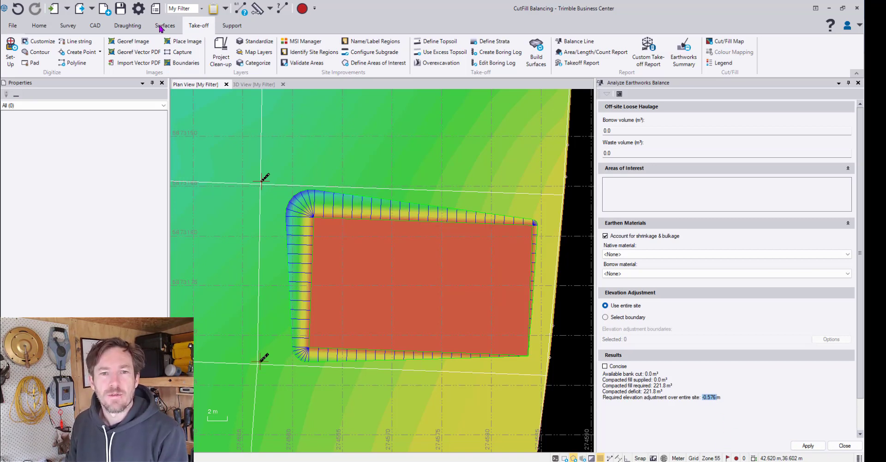
Change the building pad line string's elevation by a delta of -0.576
{"action": "left_click", "coordinate": [97, 27]}
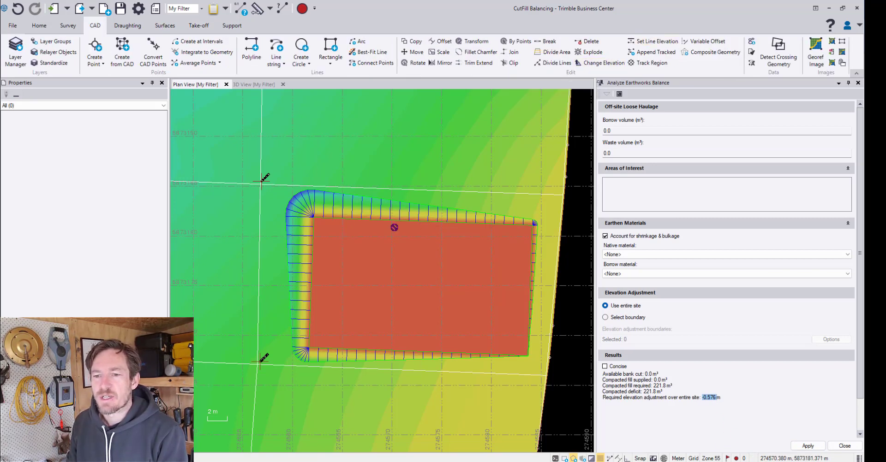
{"action": "left_click", "coordinate": [591, 64]}
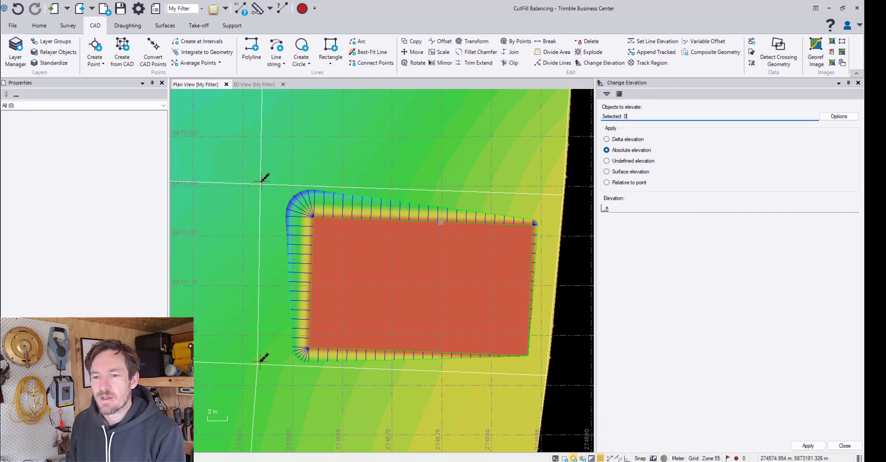
{"action": "left_click", "coordinate": [440, 222]}
{"action": "left_click", "coordinate": [480, 228]}
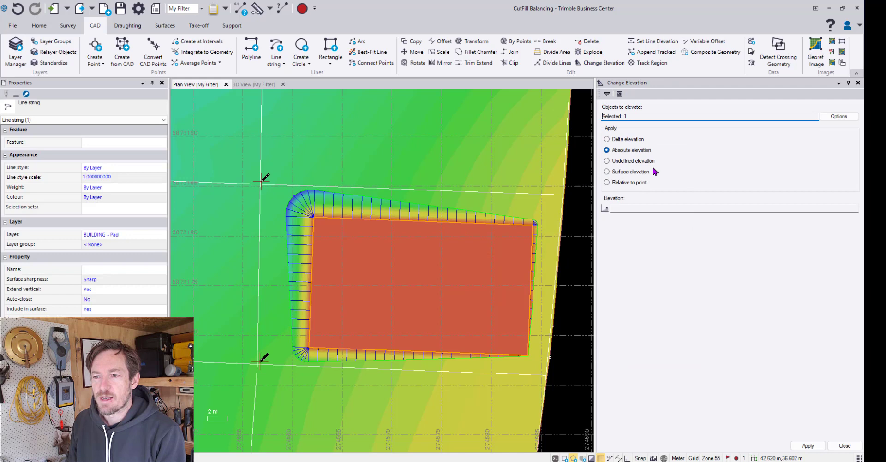
{"action": "left_click", "coordinate": [617, 140]}
{"action": "left_click", "coordinate": [627, 208]}
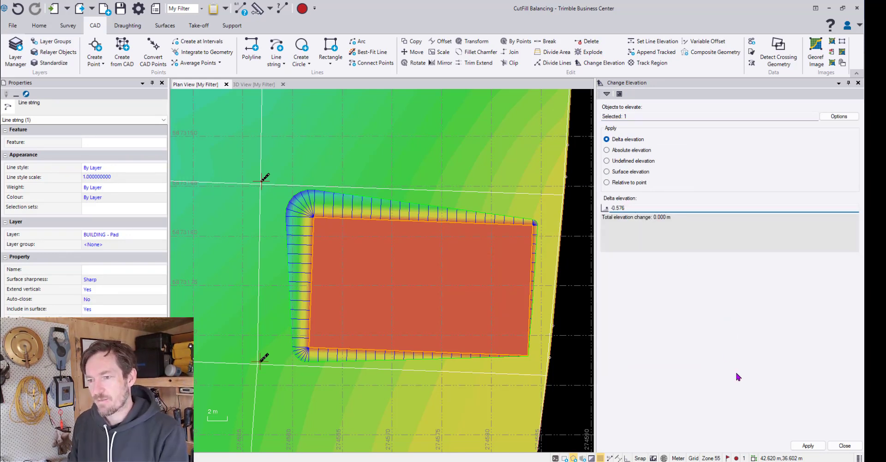
{"action": "left_click", "coordinate": [808, 446]}
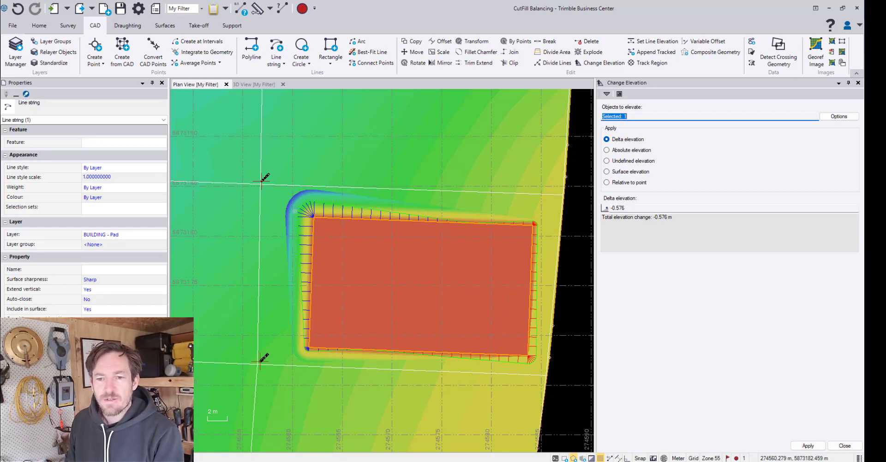
{"action": "left_click", "coordinate": [828, 446]}
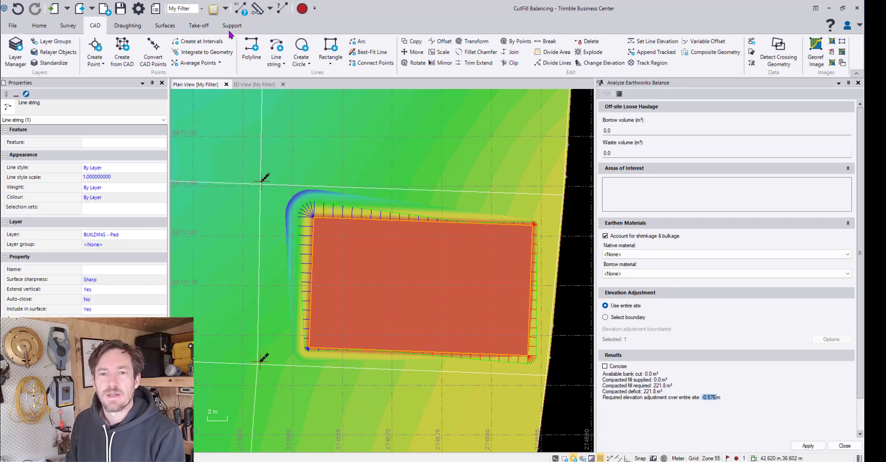
Rebuild the take-off surfaces and recalculate the earthworks balance over the entire site
{"action": "left_click", "coordinate": [203, 27]}
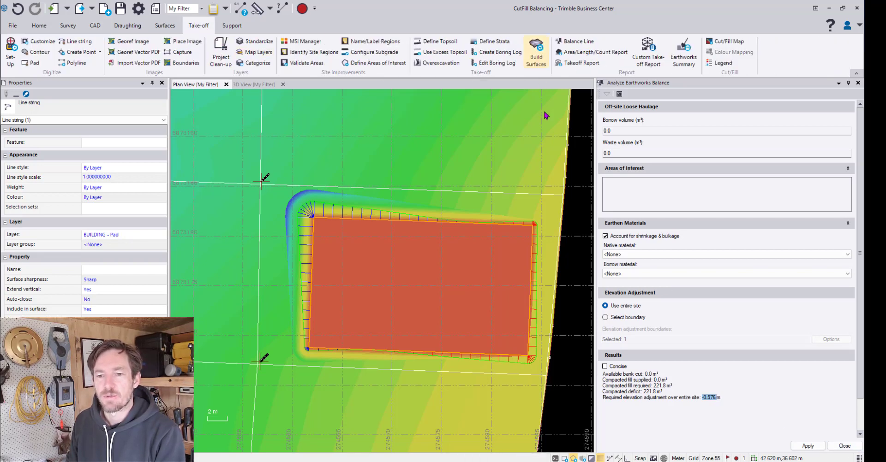
{"action": "middle_click_drag", "start_coordinate": [483, 235], "coordinate": [426, 212]}
{"action": "scroll", "coordinate": [428, 232], "scroll_direction": "up", "scroll_amount": 1}
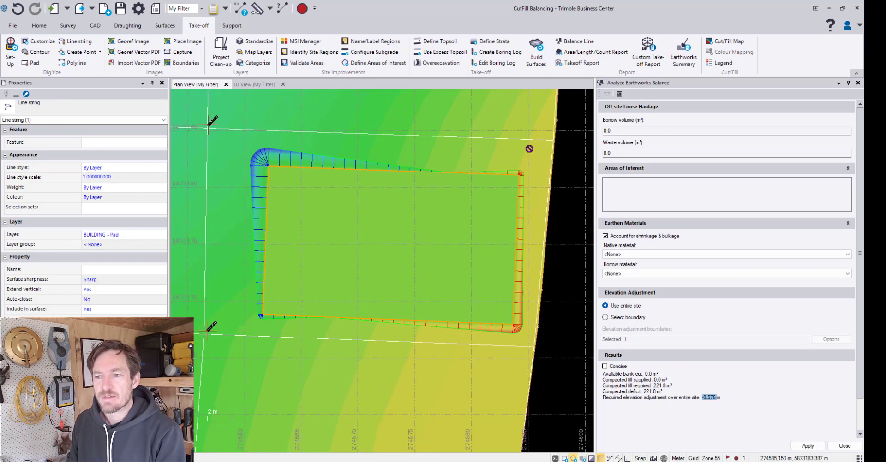
{"action": "left_click", "coordinate": [807, 446]}
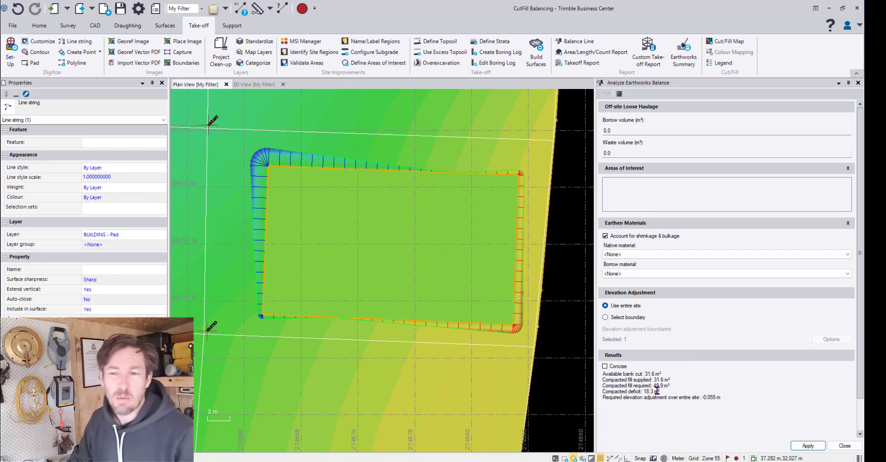
Examine the lowered building pad and its ties in 3D, and close the earthworks balance analysis
{"action": "left_click", "coordinate": [253, 84]}
{"action": "mouse_move", "coordinate": [498, 270]}
{"action": "left_mouse_down"}
{"action": "mouse_move", "coordinate": [556, 245]}
{"action": "mouse_move", "coordinate": [520, 253]}
{"action": "mouse_move", "coordinate": [562, 253]}
{"action": "mouse_move", "coordinate": [413, 267]}
{"action": "left_mouse_up"}
{"action": "middle_click_drag", "start_coordinate": [384, 257], "coordinate": [464, 278]}
{"action": "left_click_drag", "start_coordinate": [464, 278], "coordinate": [536, 308]}
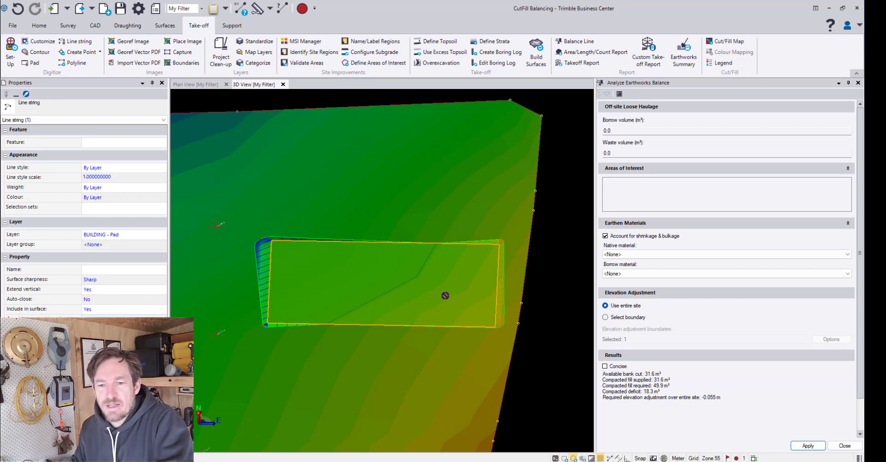
{"action": "scroll", "coordinate": [445, 297], "scroll_direction": "down", "scroll_amount": 1}
{"action": "middle_click_drag", "start_coordinate": [434, 287], "coordinate": [443, 308]}
{"action": "left_click_drag", "start_coordinate": [443, 309], "coordinate": [445, 318]}
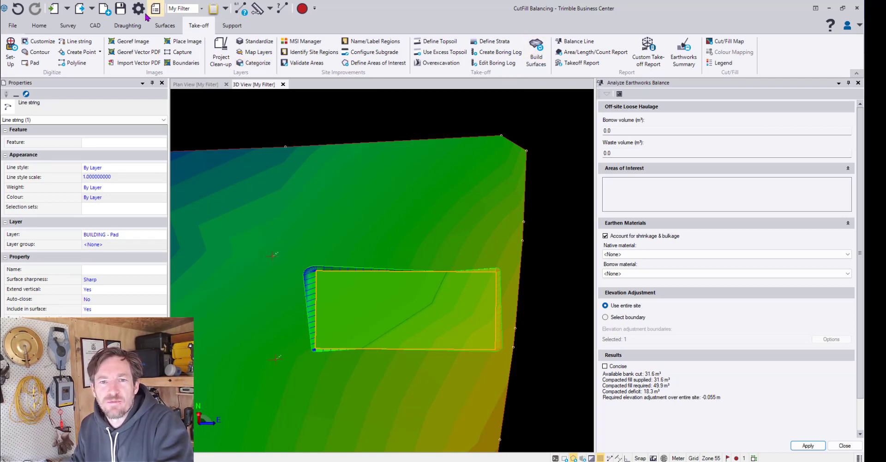
{"action": "left_click", "coordinate": [164, 27]}
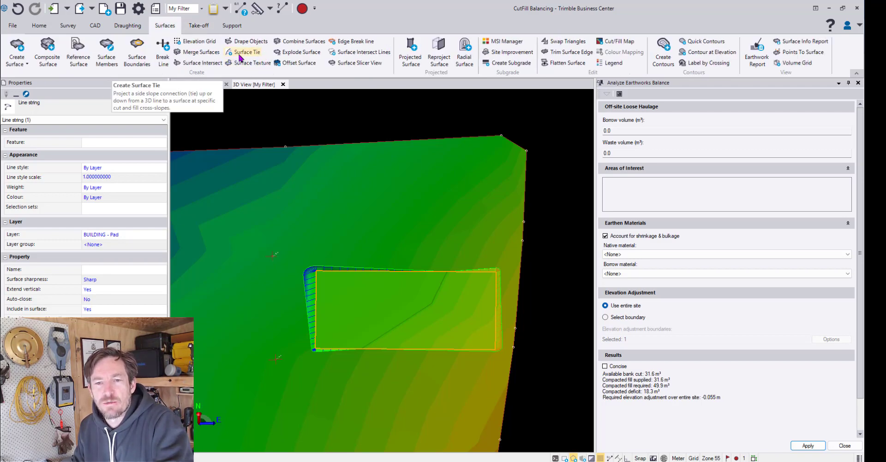
{"action": "left_click", "coordinate": [204, 26]}
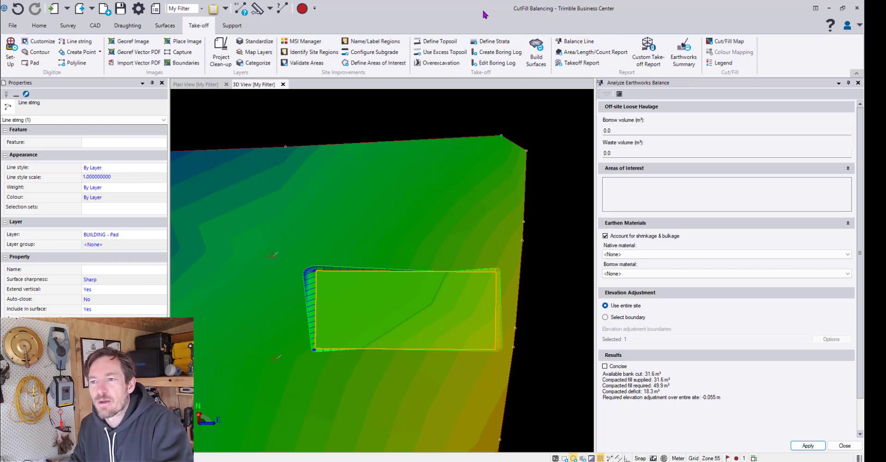
{"action": "left_click", "coordinate": [844, 446]}
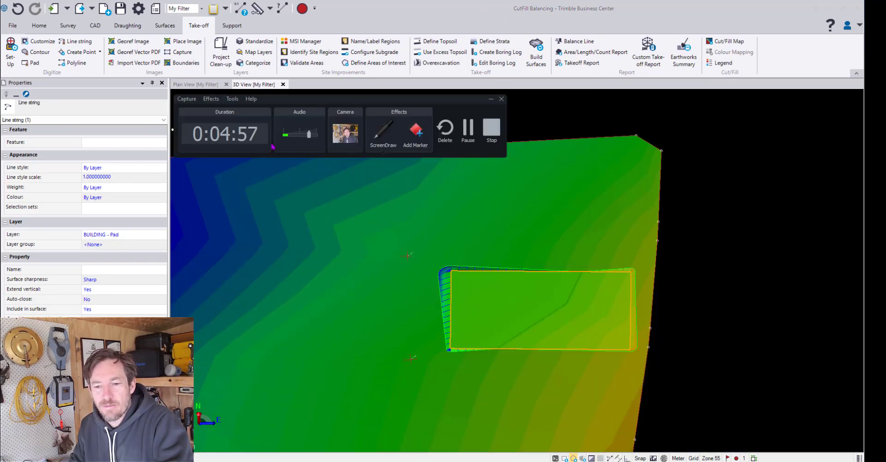